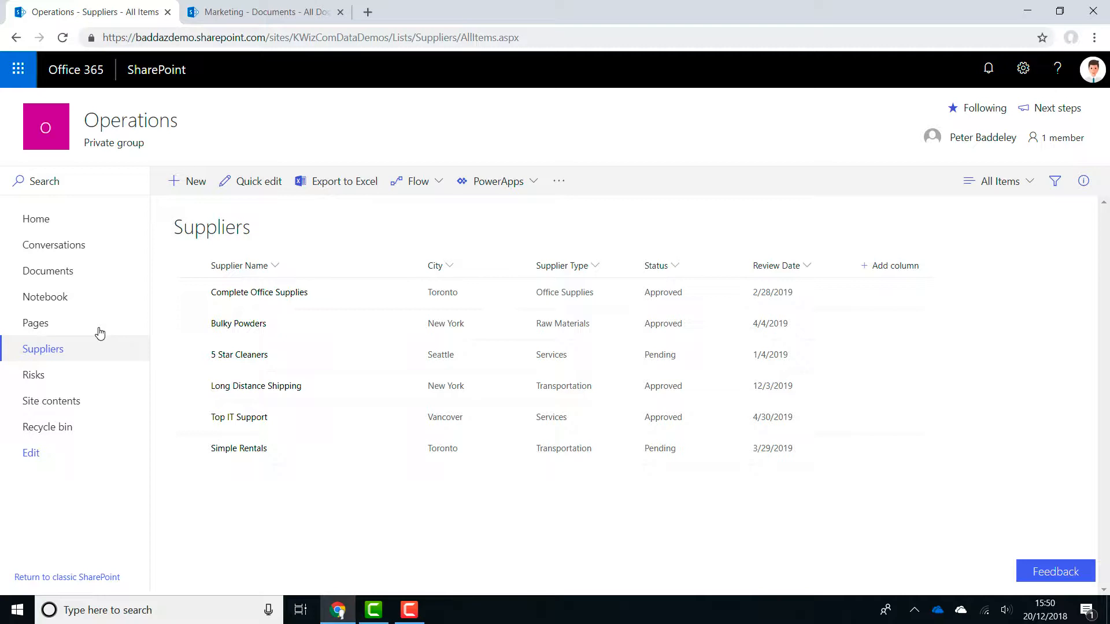
# Open the site's home page in edit mode and add a List View Plus web part to the new section.
pyautogui.click(59, 218)
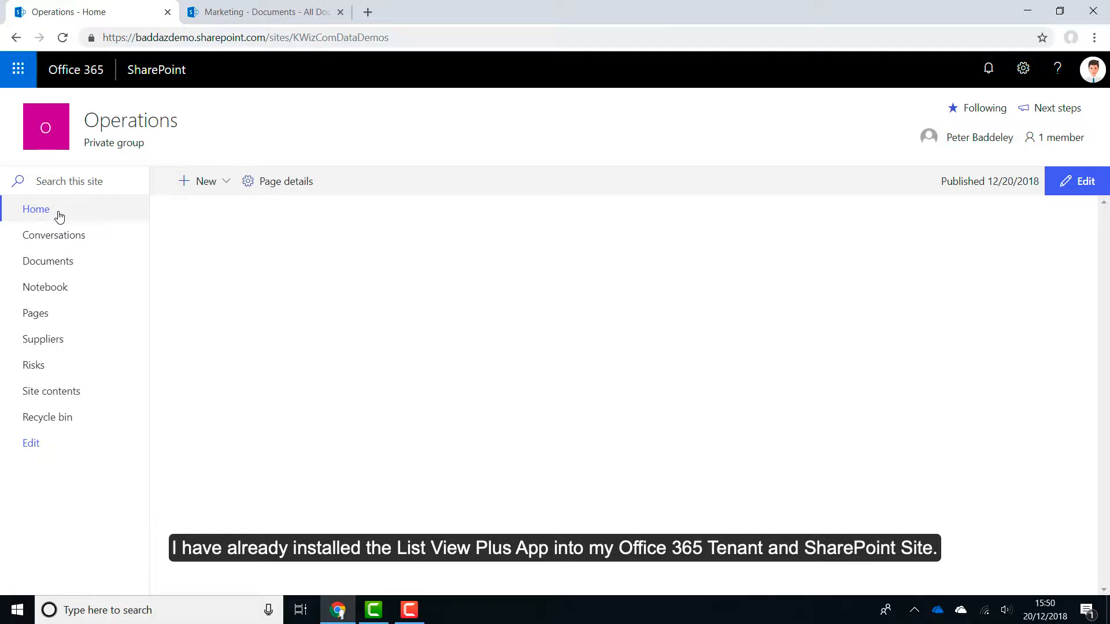
pyautogui.click(1087, 182)
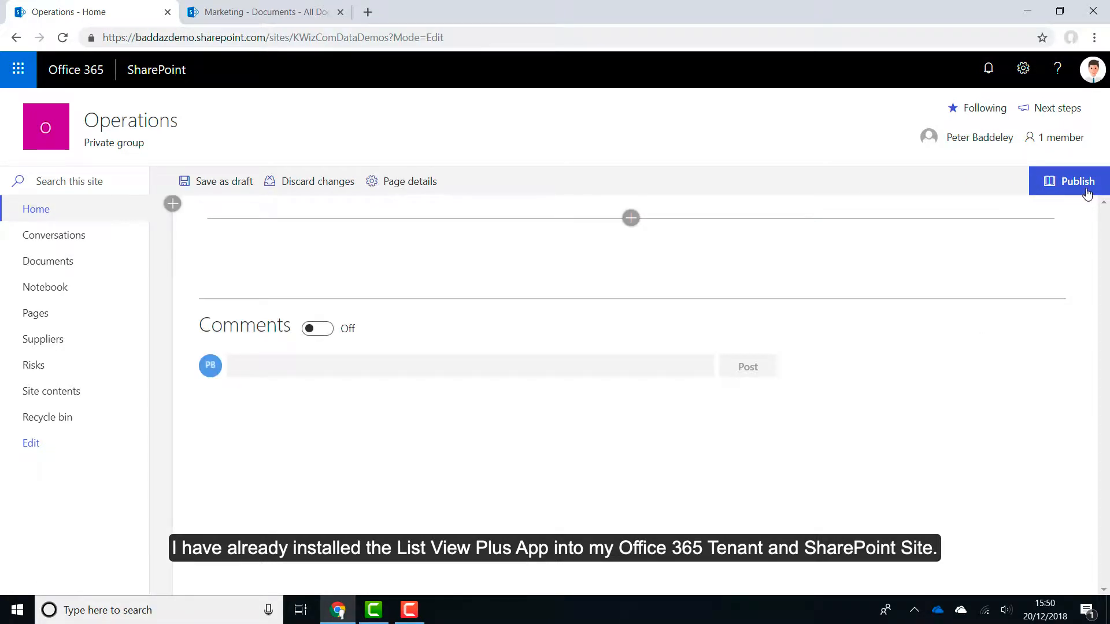
pyautogui.click(631, 219)
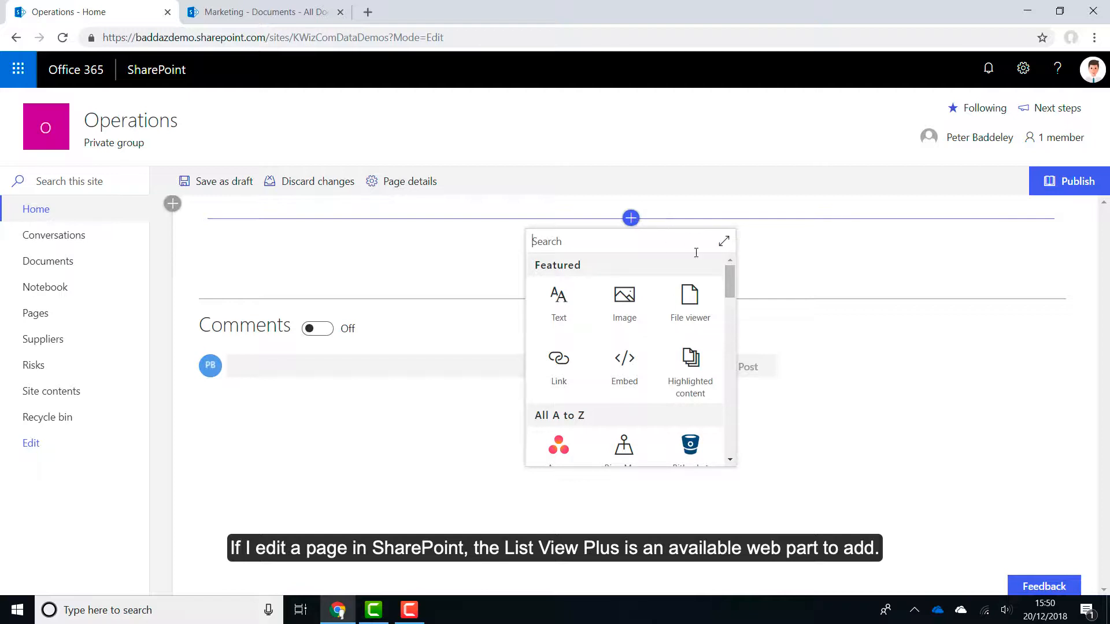
pyautogui.moveTo(727, 275); pyautogui.dragTo(744, 354)
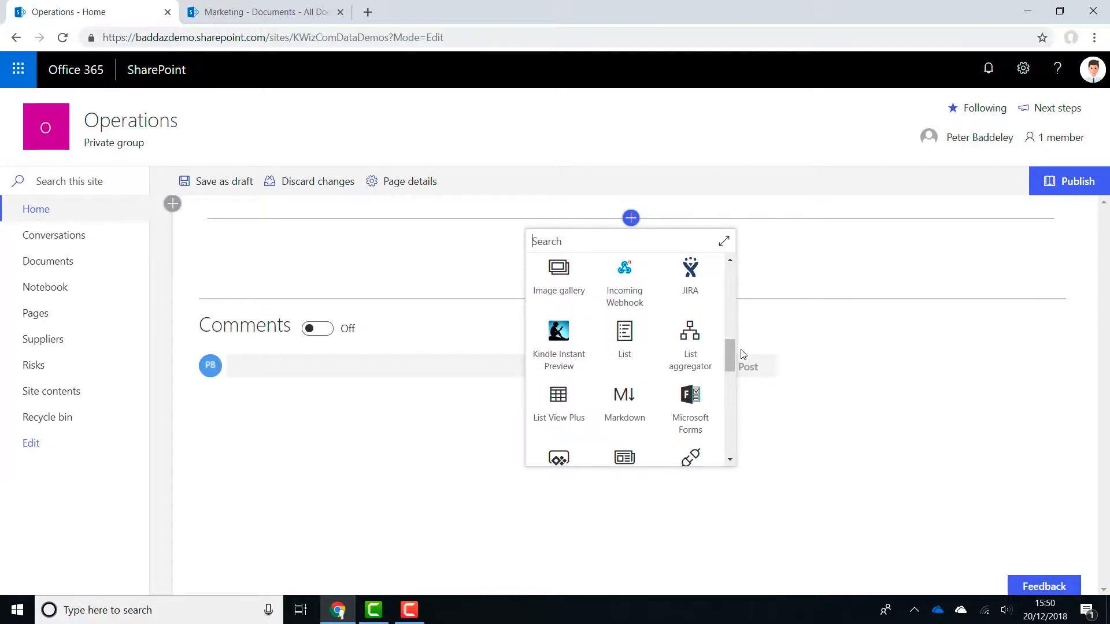
pyautogui.click(576, 412)
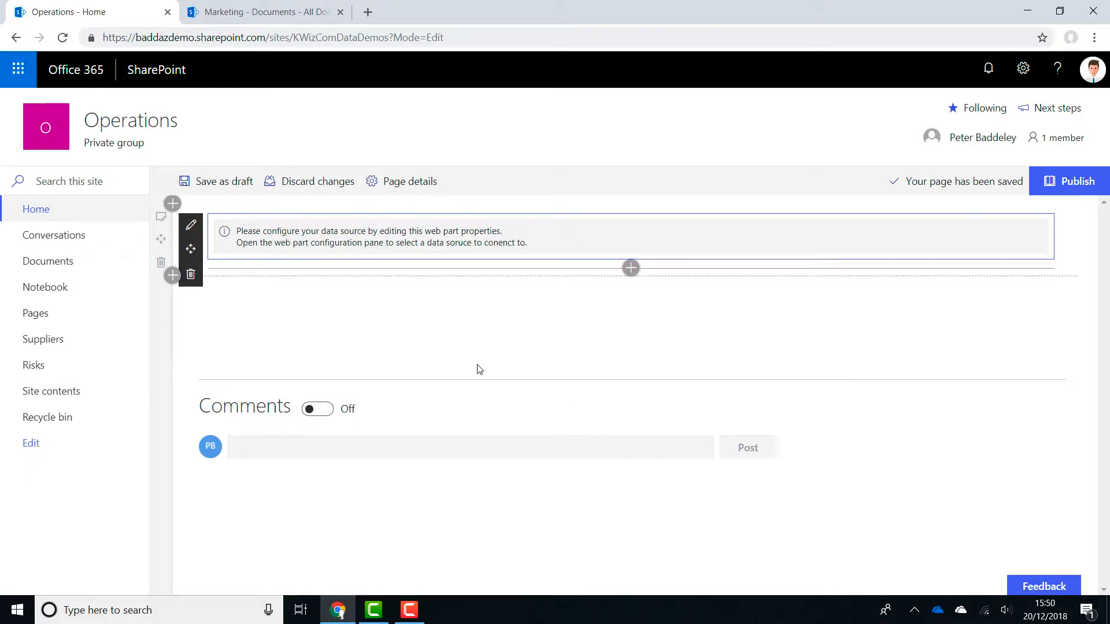
# Open the web part properties and connect it to the Suppliers list on the current site.
pyautogui.click(193, 226)
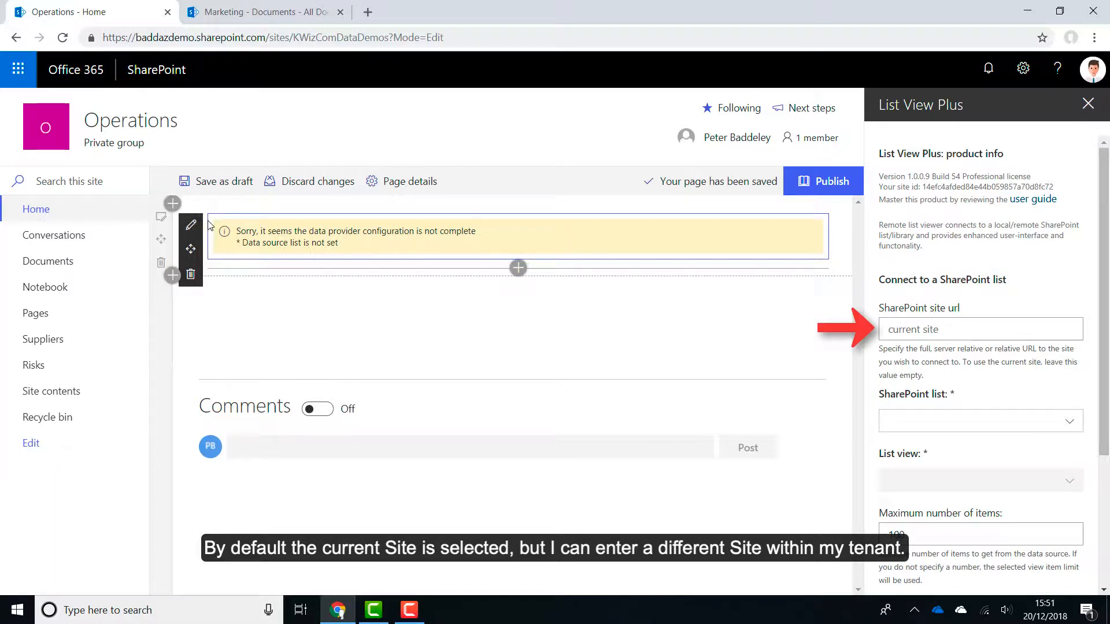
pyautogui.click(1076, 425)
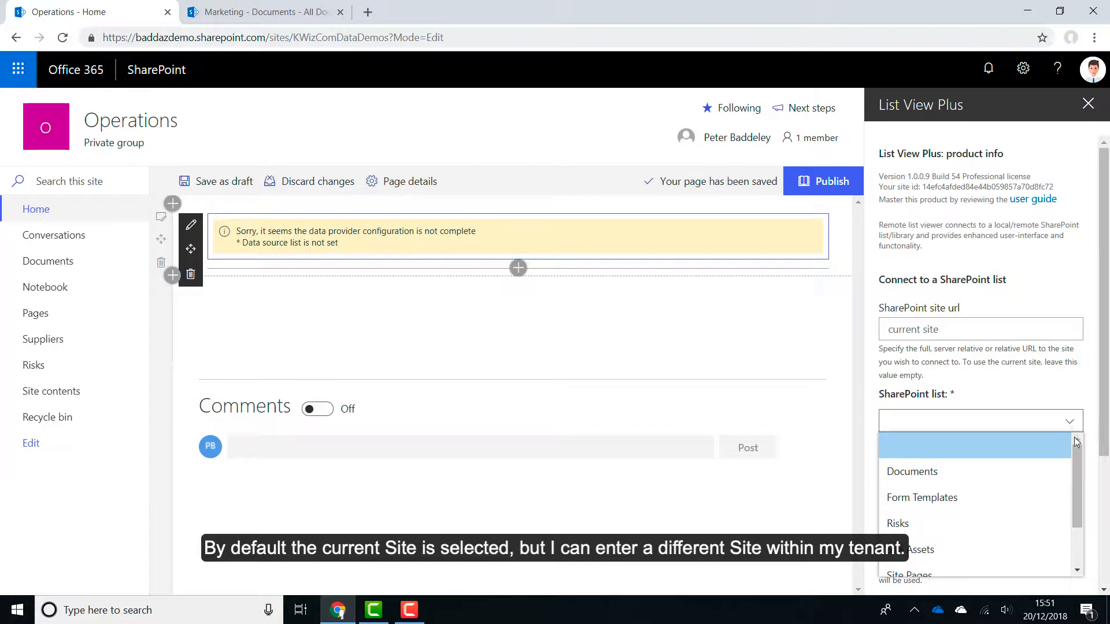
pyautogui.scroll(-1, 1079, 473)
pyautogui.scroll(-2, 1078, 473)
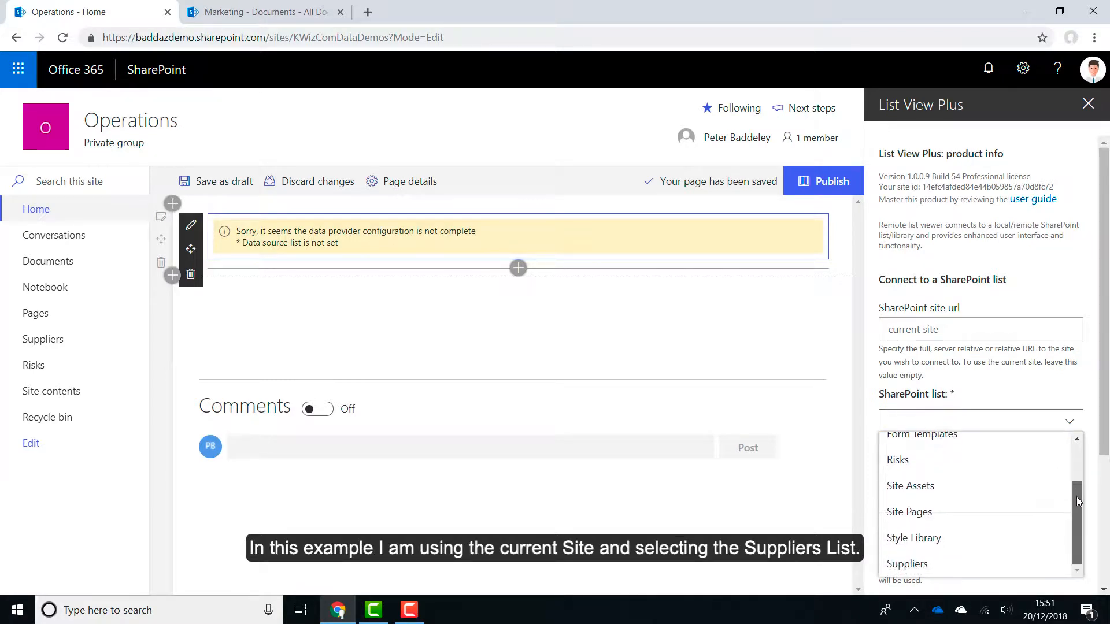
pyautogui.click(1006, 565)
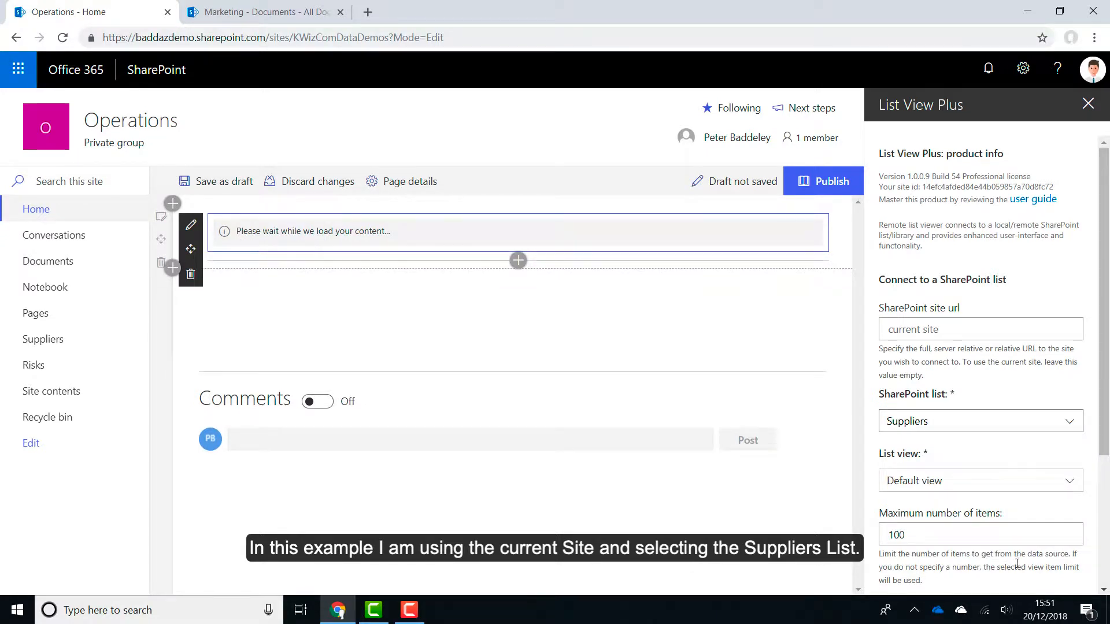
# Review the persistent cache duration options in the web part properties.
pyautogui.moveTo(1107, 439); pyautogui.dragTo(1108, 551)
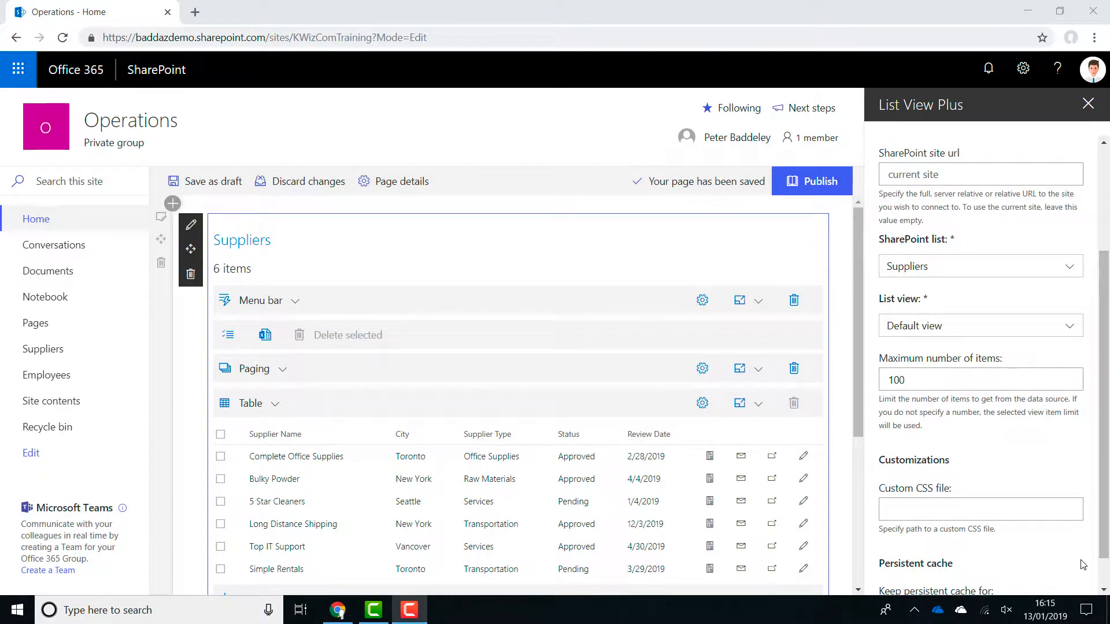
pyautogui.scroll(-1, 1083, 565)
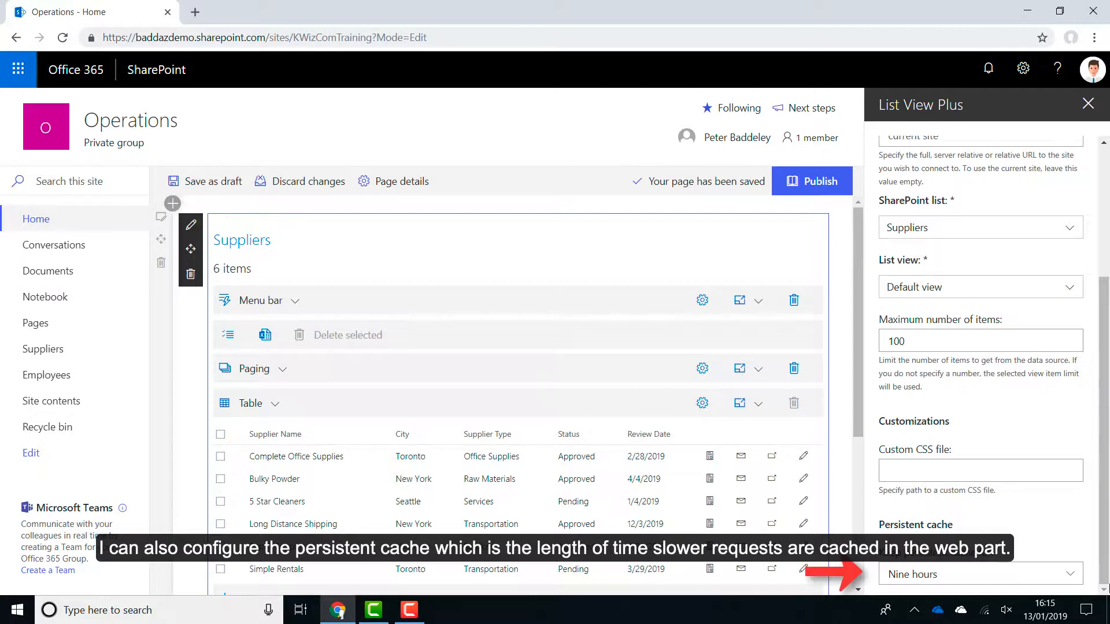
pyautogui.click(1071, 578)
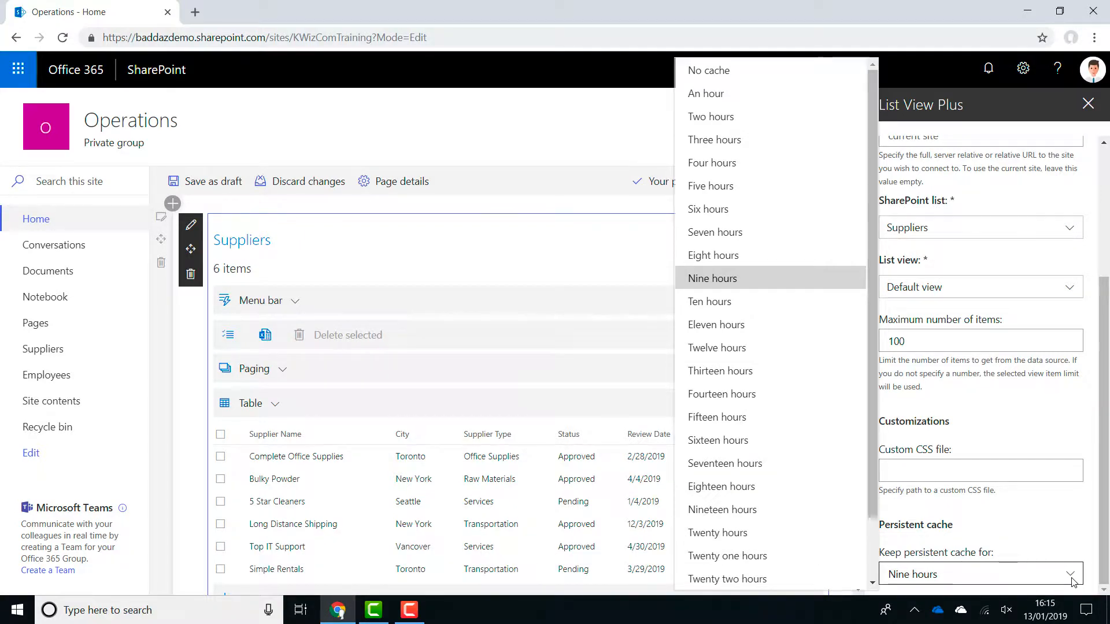
pyautogui.click(1071, 578)
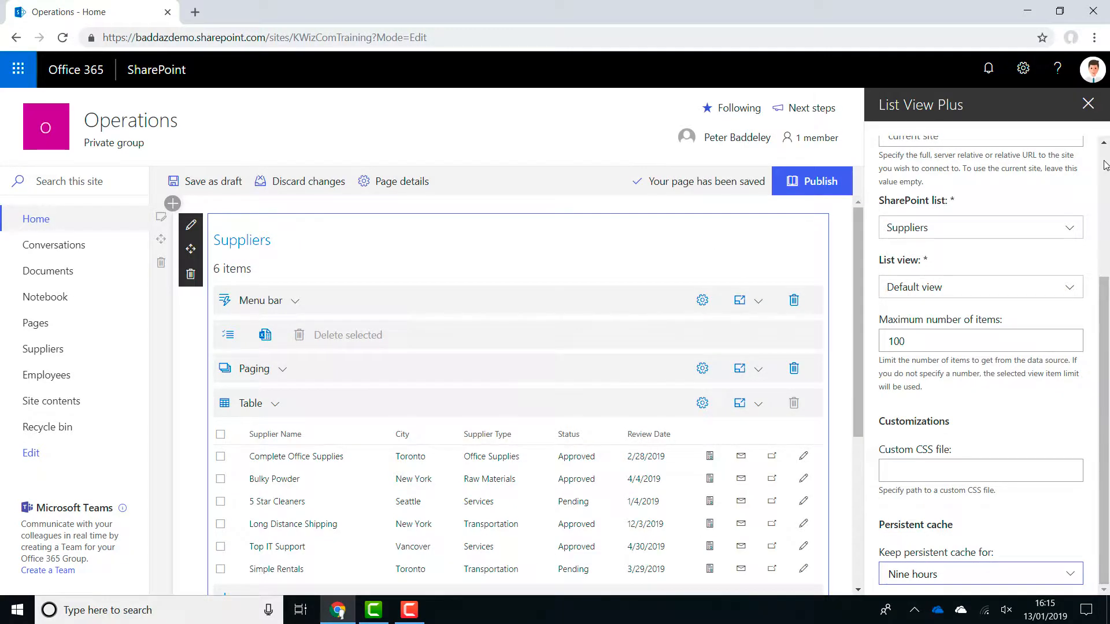
# Close the web part properties and publish the page.
pyautogui.click(1088, 105)
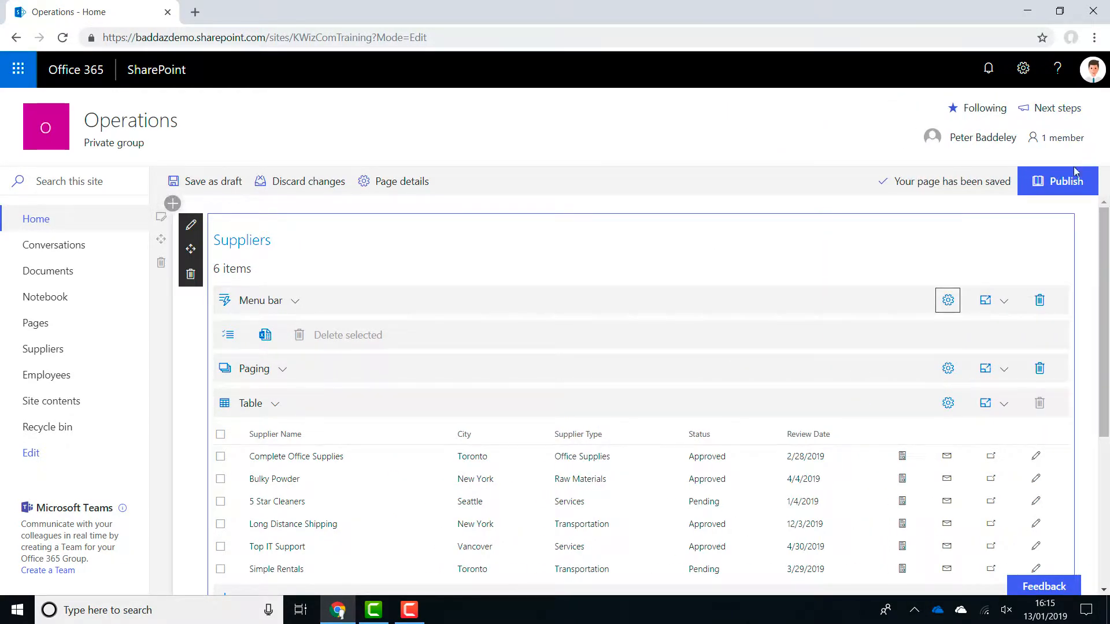
pyautogui.click(1067, 183)
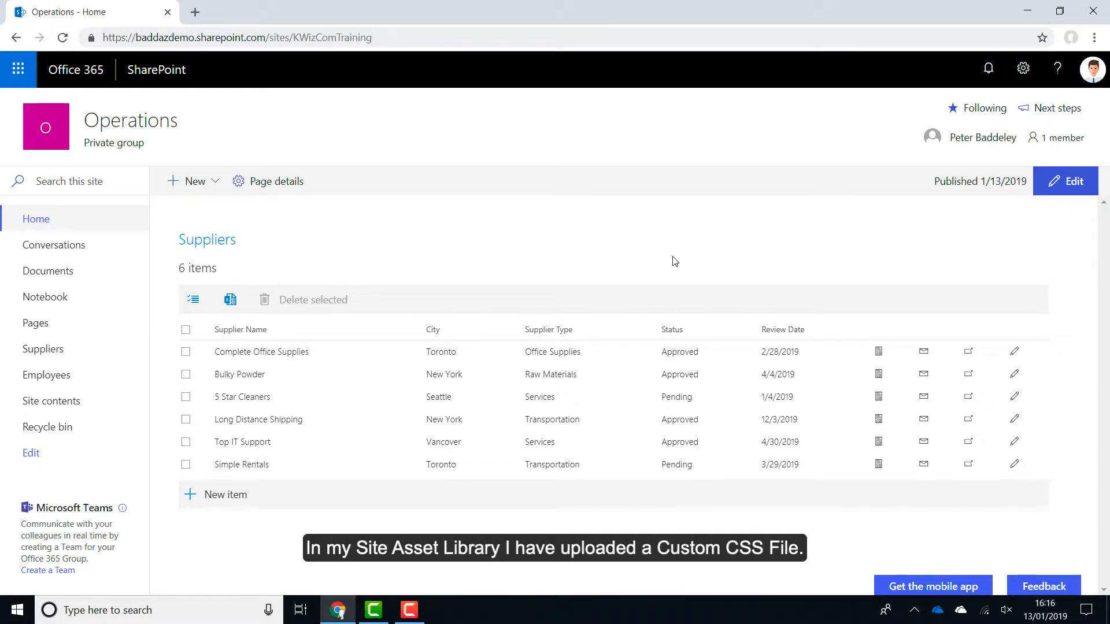
# Open Site contents in a new tab, go to the Site Assets library and view the ListViewPlus.css file.
pyautogui.rightClick(86, 406)
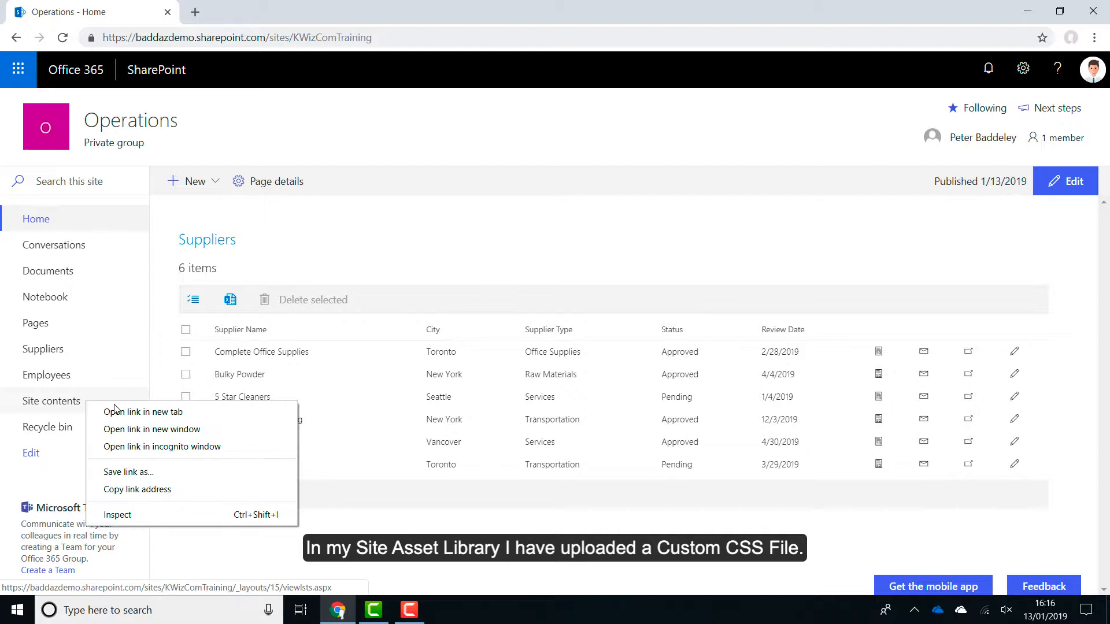
pyautogui.click(144, 411)
pyautogui.click(293, 16)
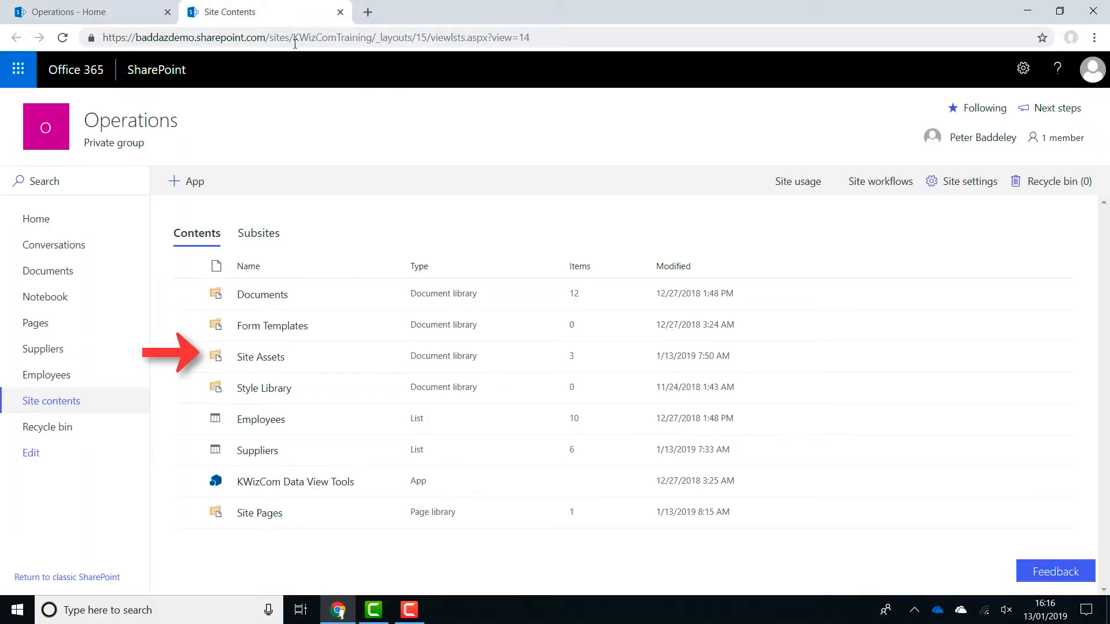
pyautogui.click(269, 363)
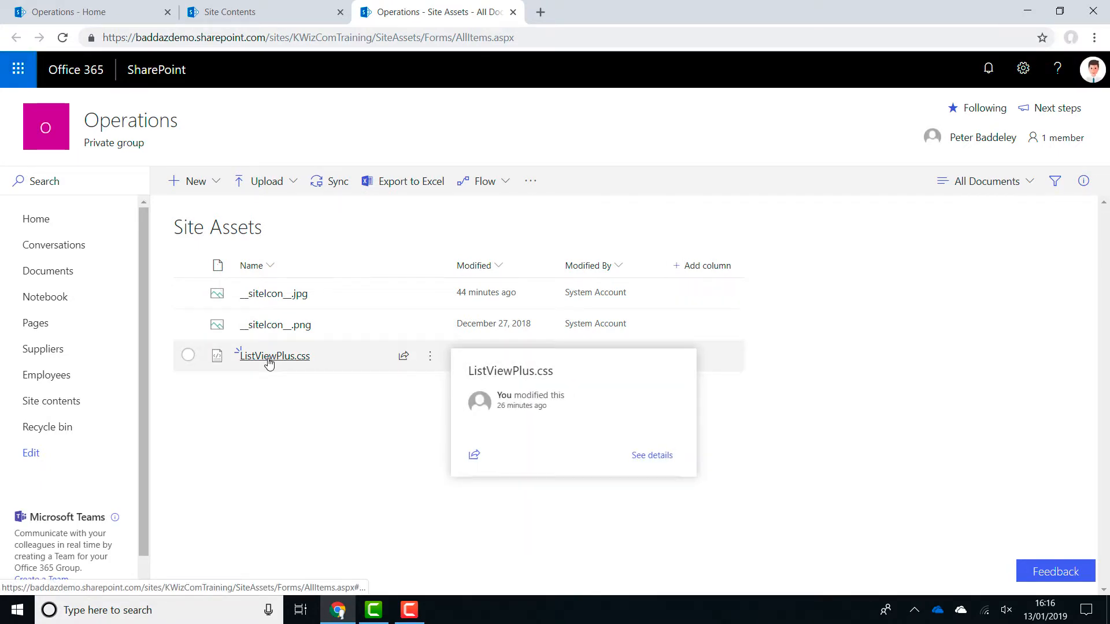
pyautogui.click(269, 360)
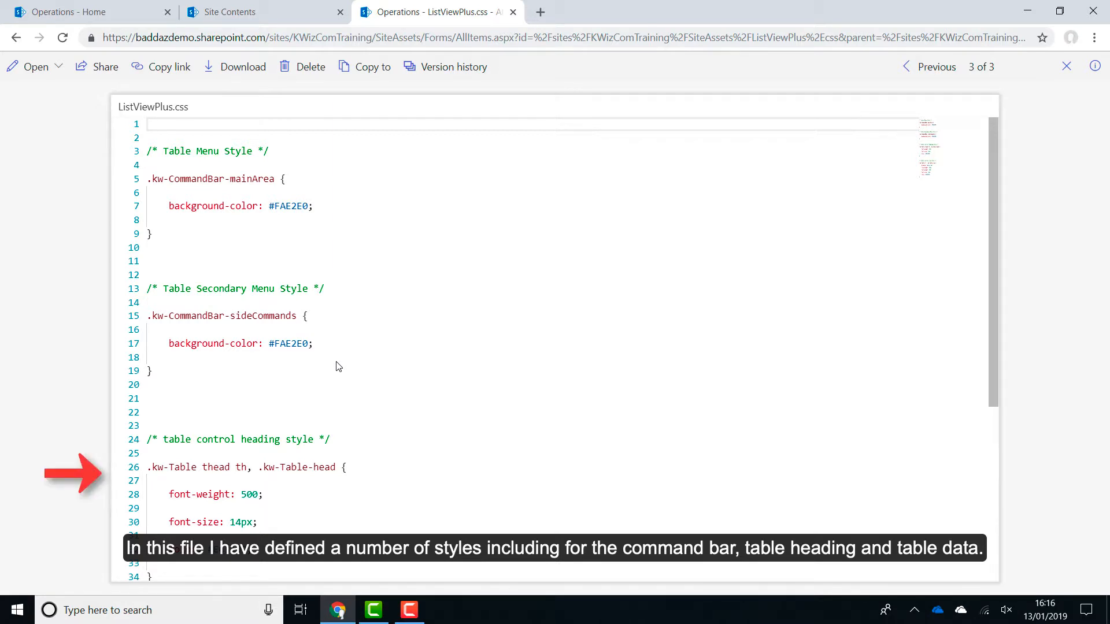
pyautogui.scroll(-5, 338, 366)
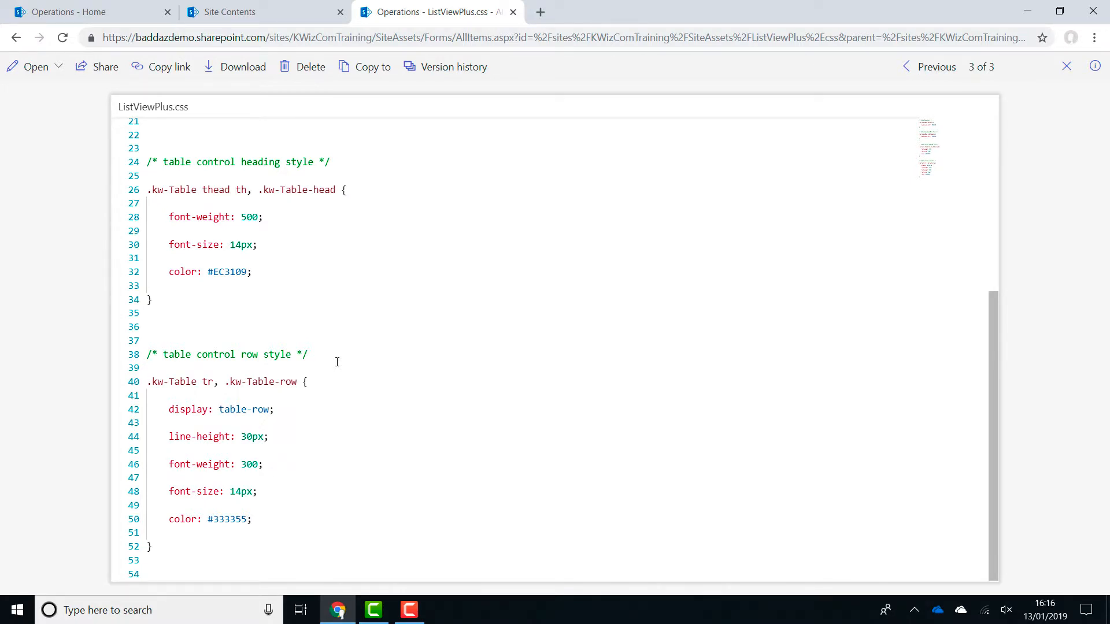
# Edit the home page, set the web part's custom CSS file to the Site Assets ListViewPlus.css URL, and publish.
pyautogui.click(123, 11)
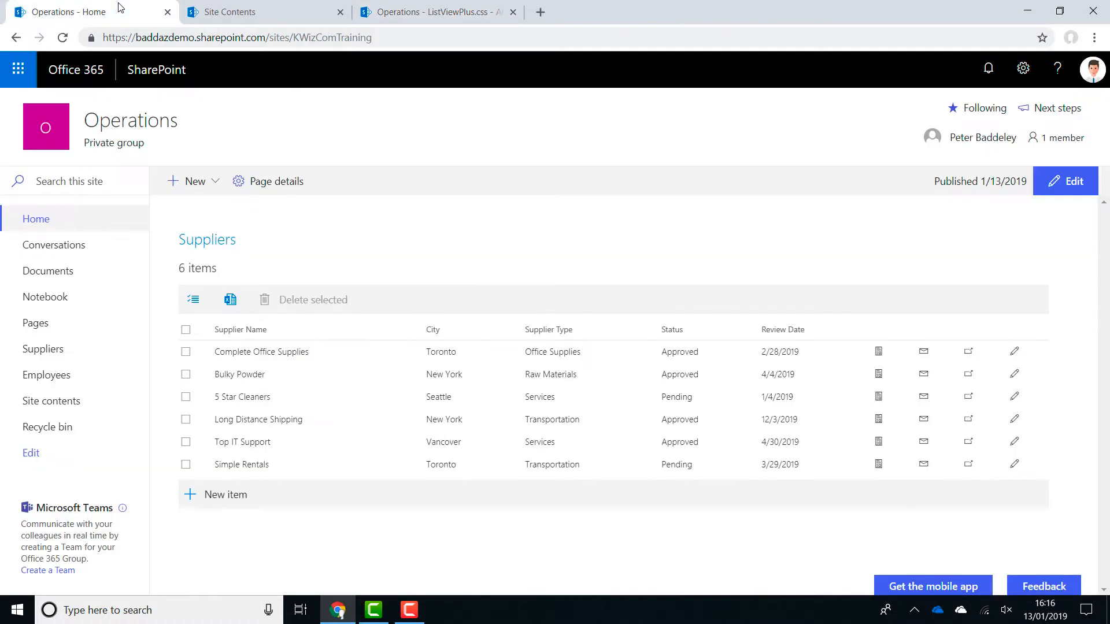
pyautogui.click(1082, 187)
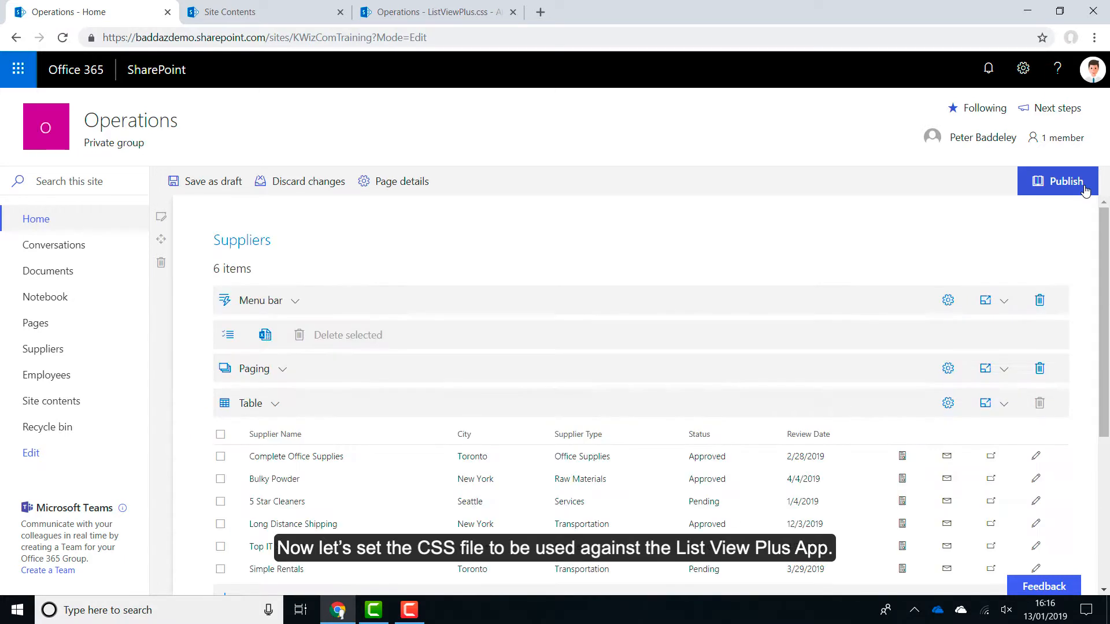
pyautogui.moveTo(707, 243)
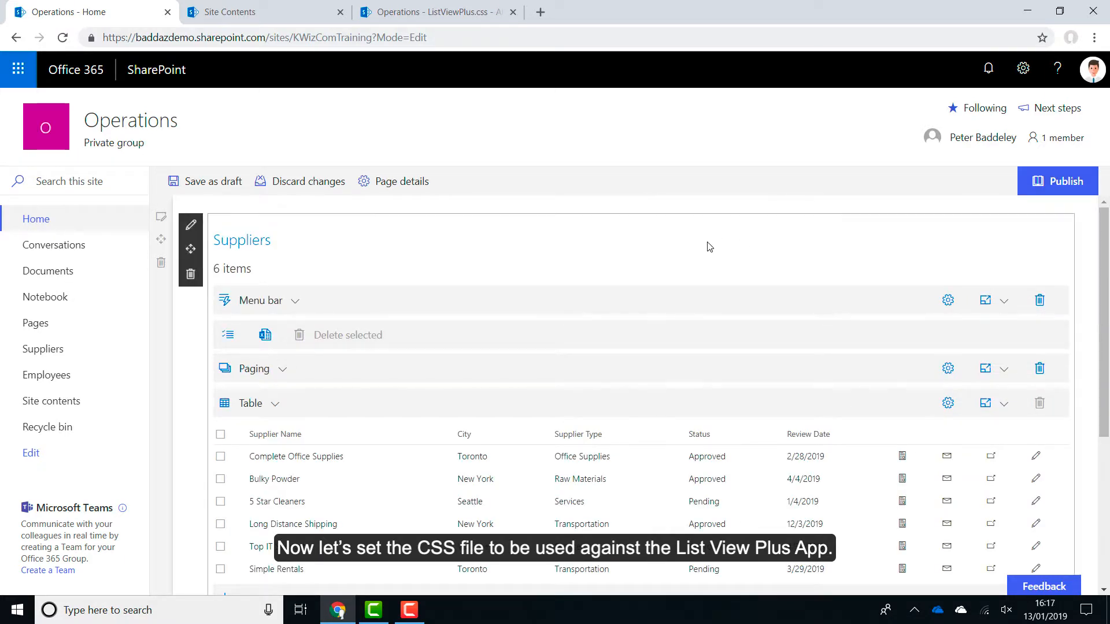
pyautogui.click(194, 228)
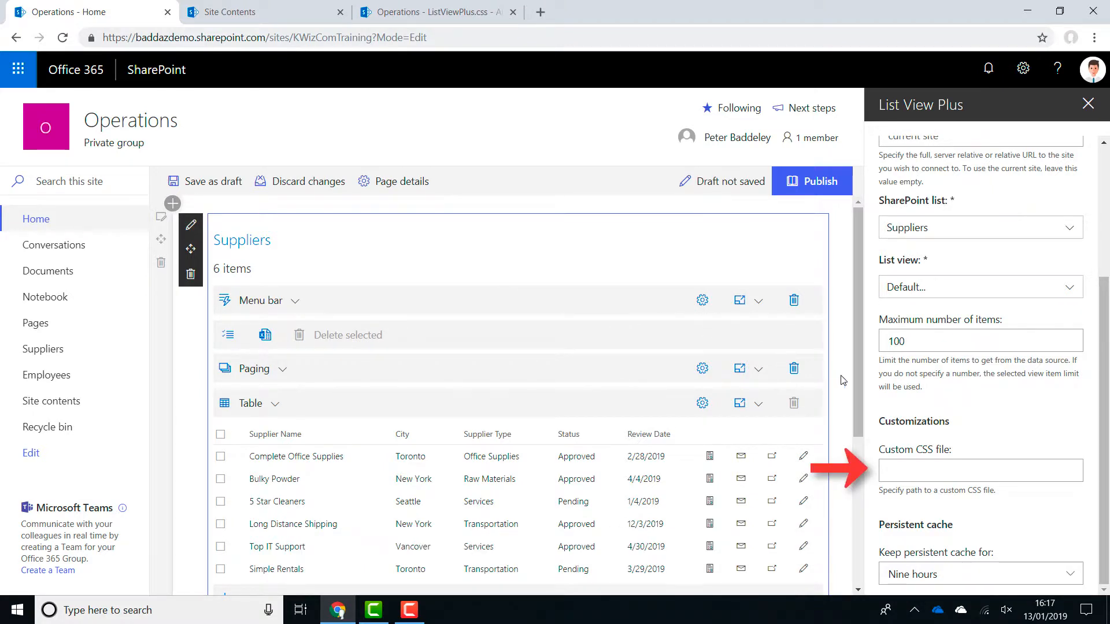
pyautogui.click(926, 470)
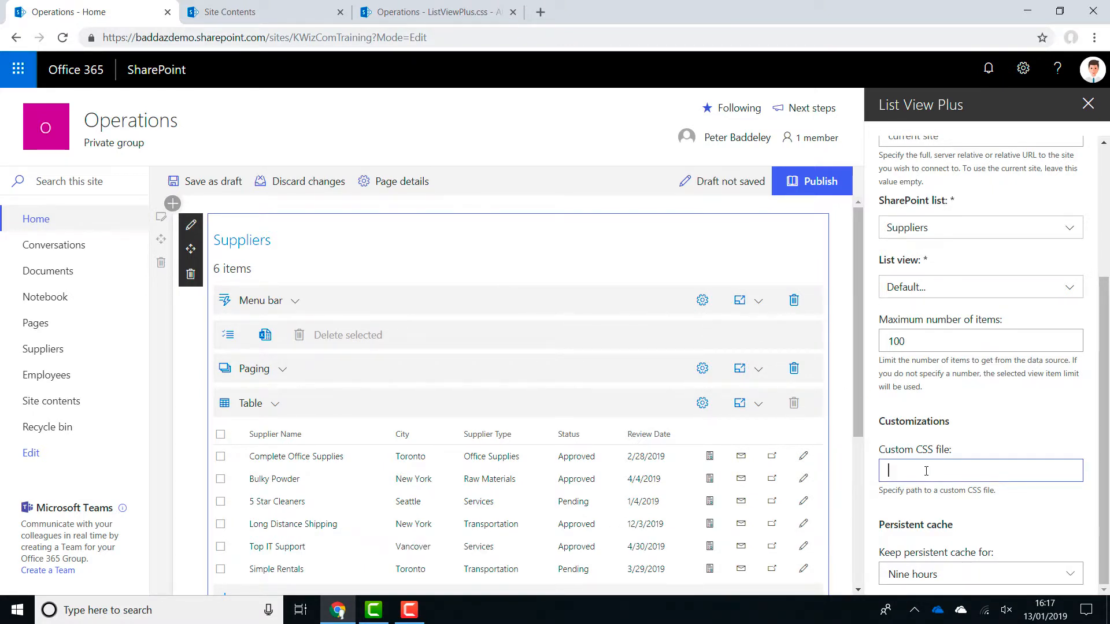
pyautogui.hotkey('ctrl', 'v')
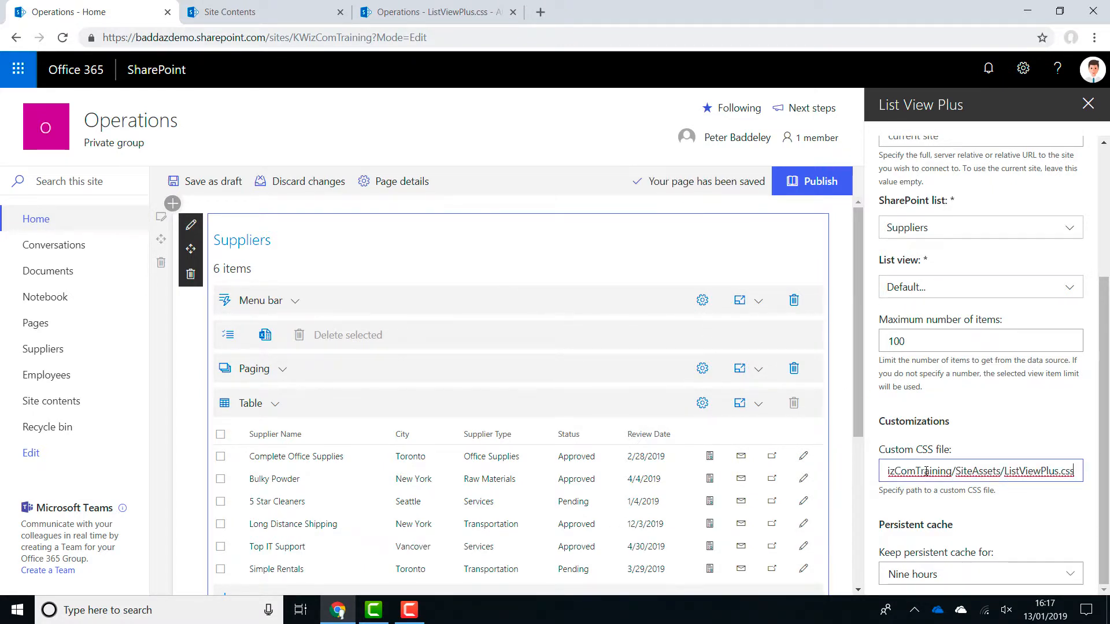
pyautogui.click(964, 435)
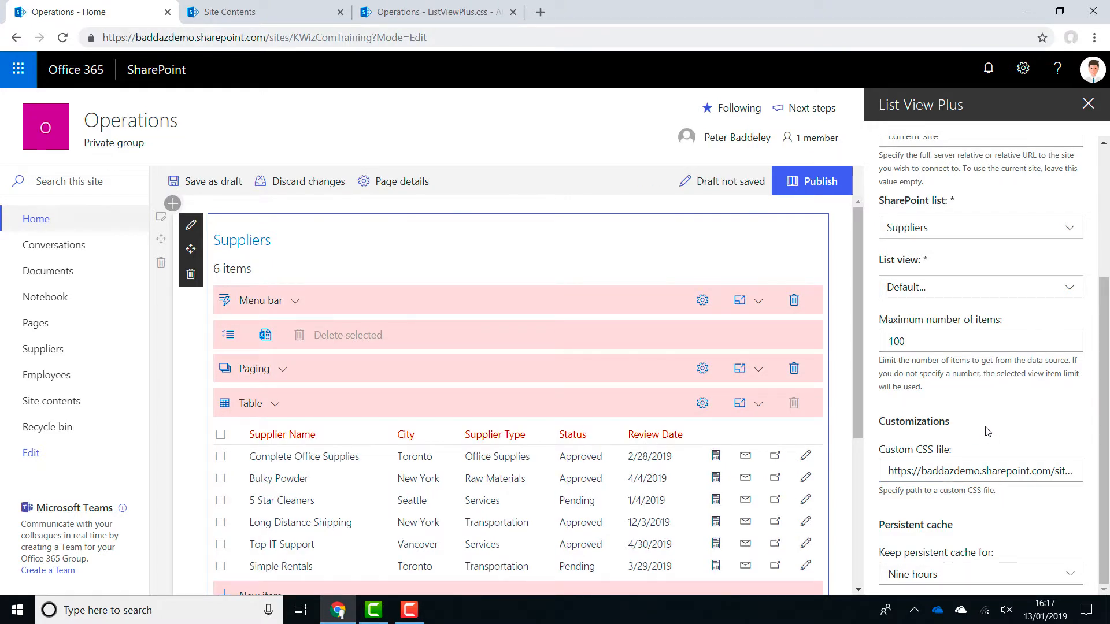
pyautogui.click(1088, 103)
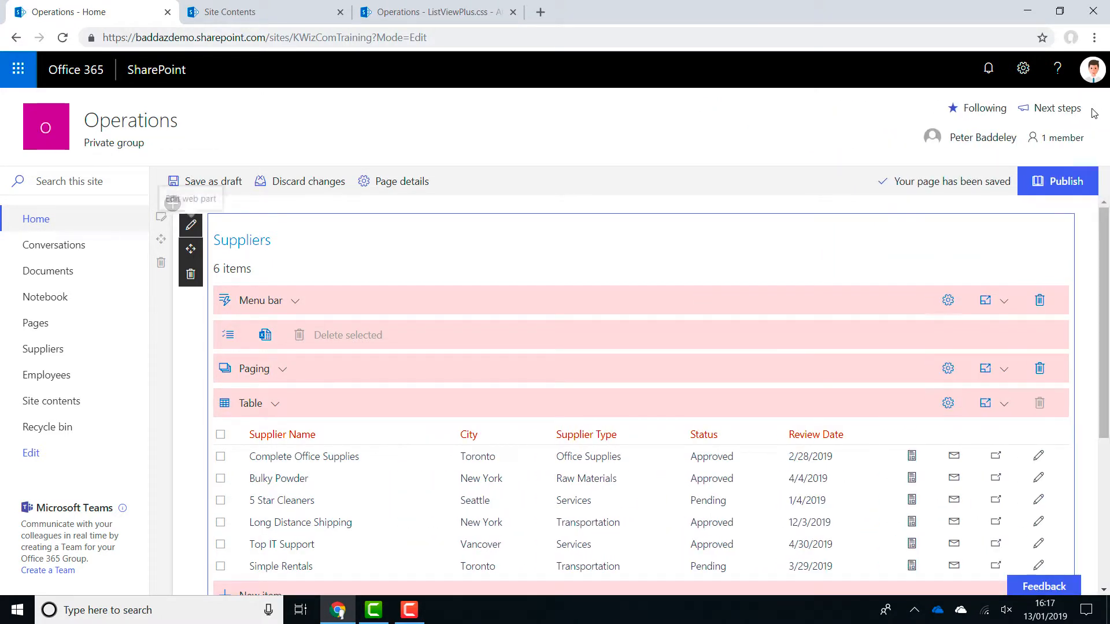
pyautogui.click(1079, 181)
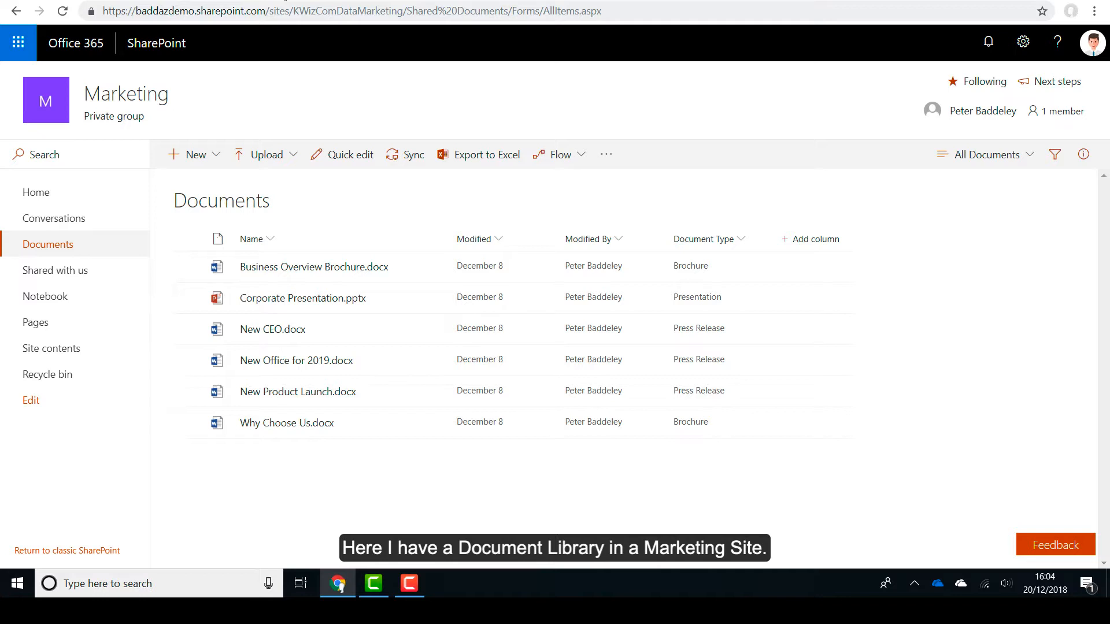
# Switch the Marketing site's Documents library to the Press Releases view.
pyautogui.click(1027, 152)
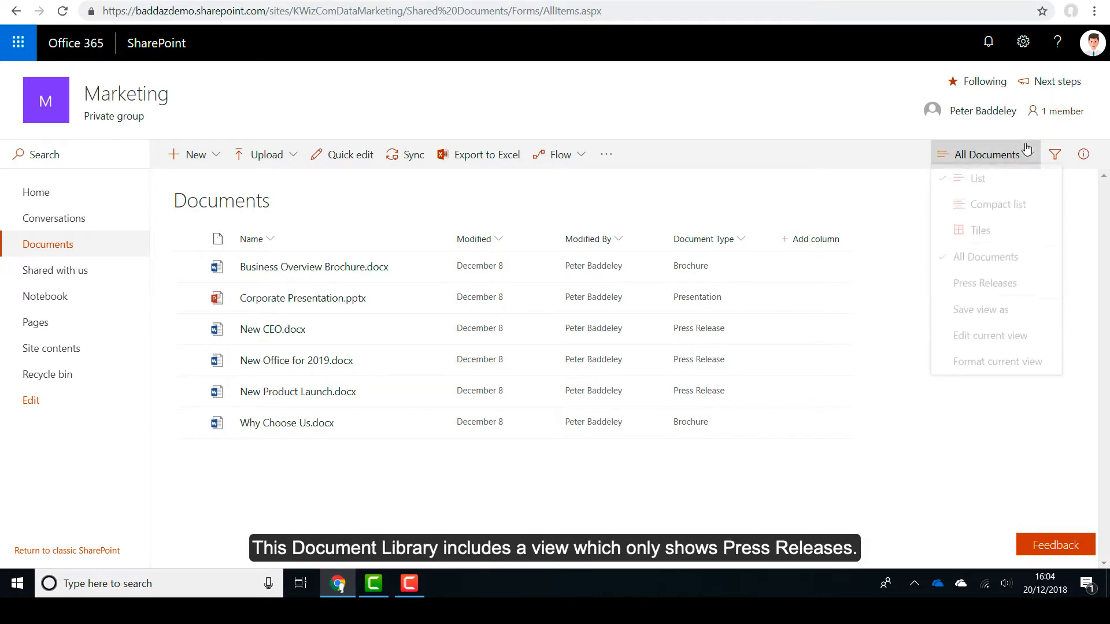
pyautogui.click(990, 287)
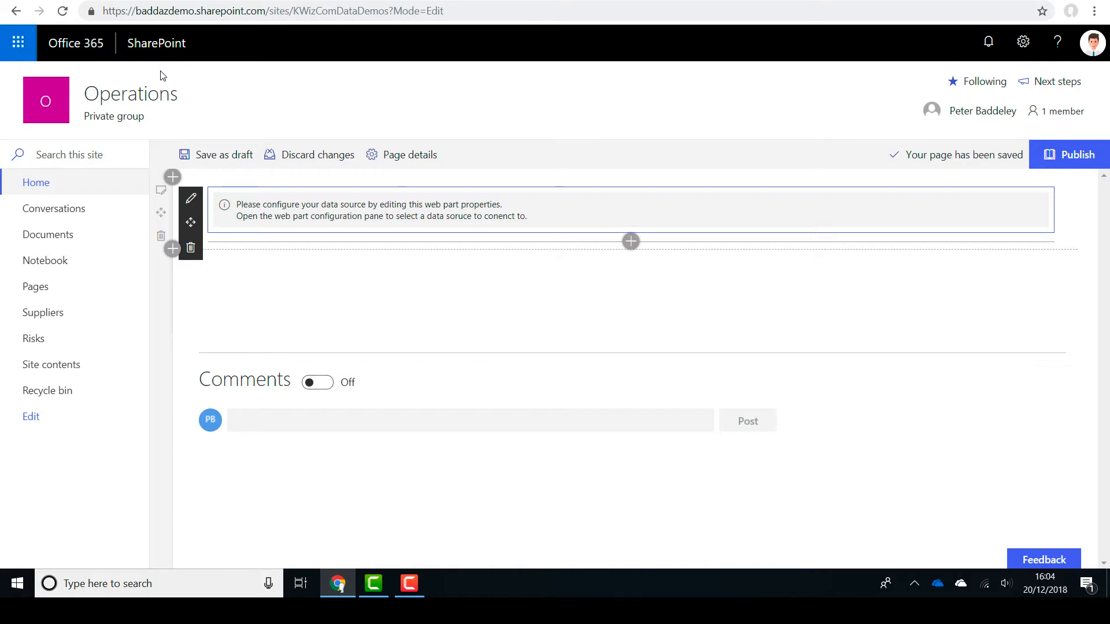
# Set the web part's SharePoint site URL to the KWizComDataMarketing site.
pyautogui.click(191, 200)
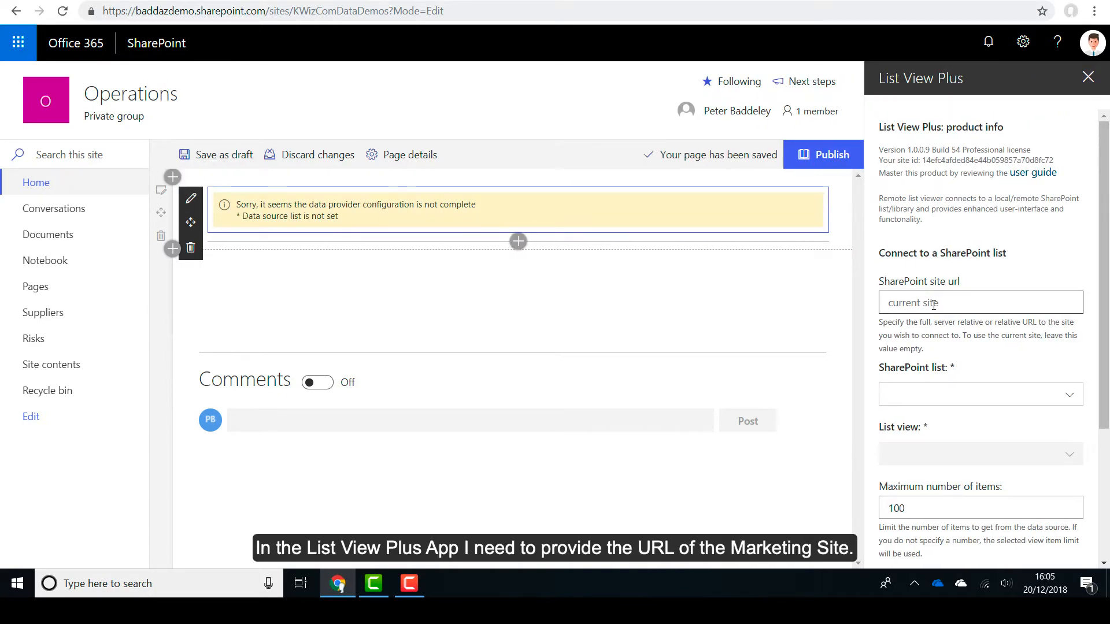
pyautogui.click(934, 305)
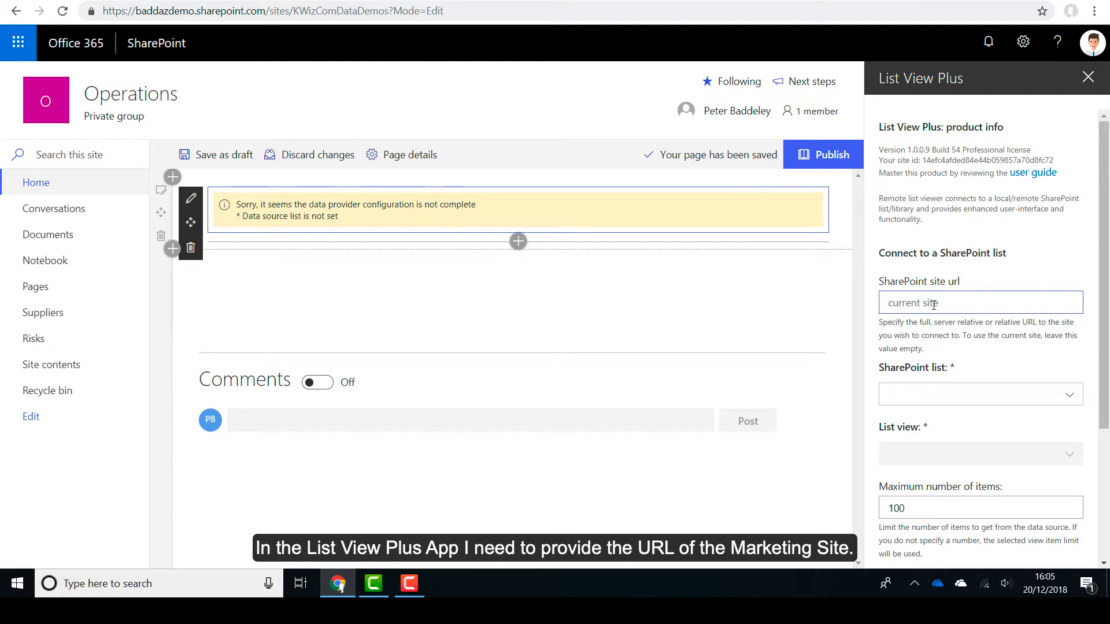
pyautogui.write('https://baddazdemo.sharepoint.com/sites/KWizComDataMarketing')
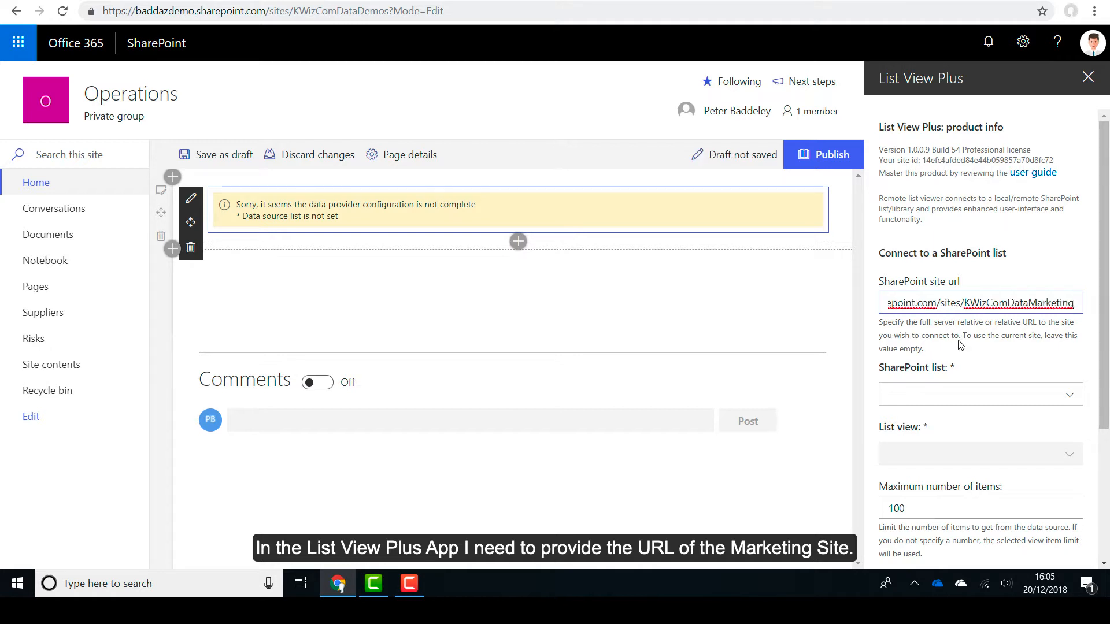
pyautogui.click(960, 345)
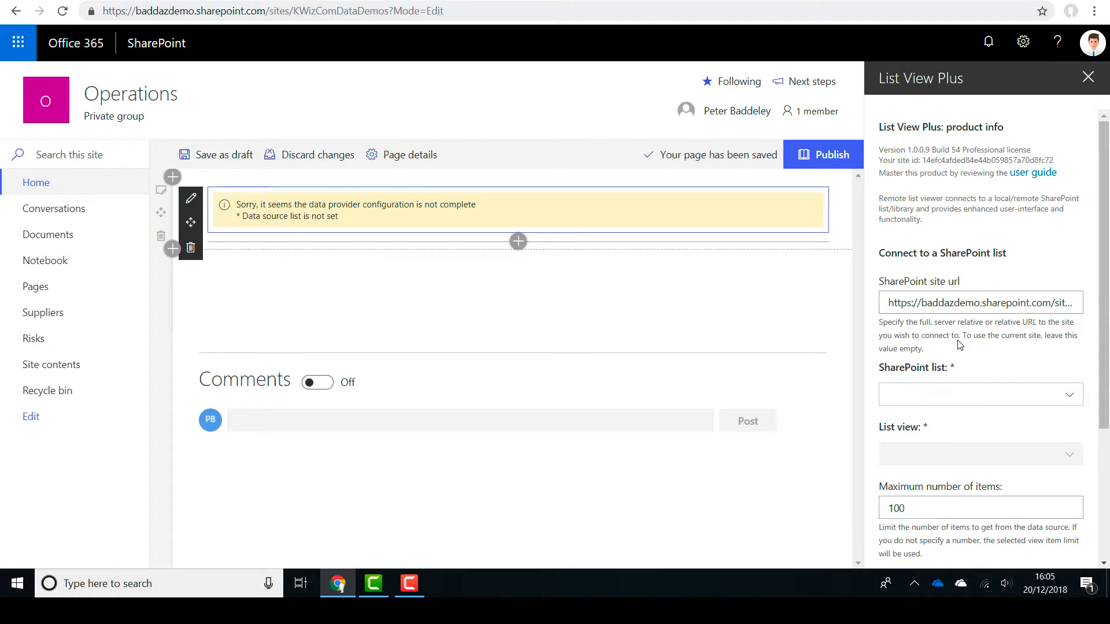
# Choose the Documents library as the web part's SharePoint list.
pyautogui.click(982, 393)
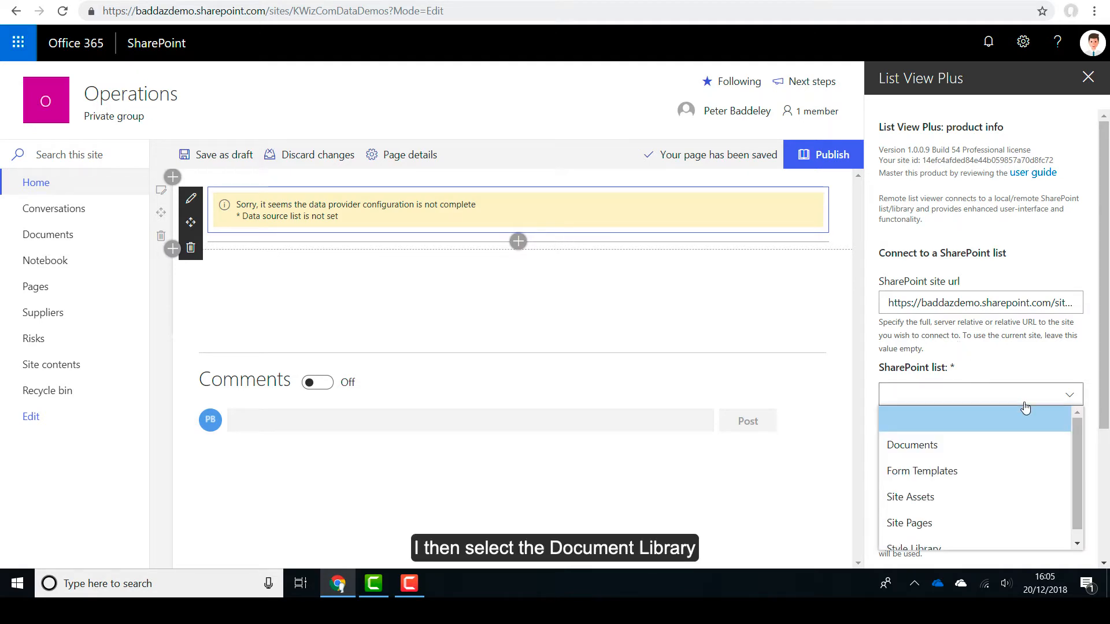
pyautogui.moveTo(1079, 434); pyautogui.dragTo(1080, 446)
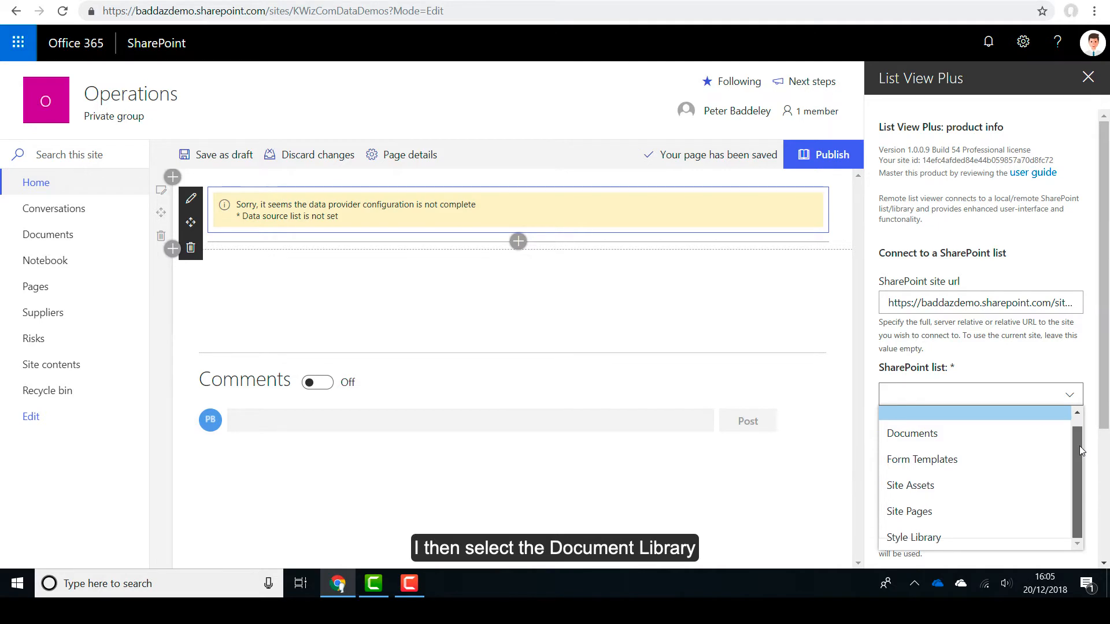
pyautogui.click(1034, 445)
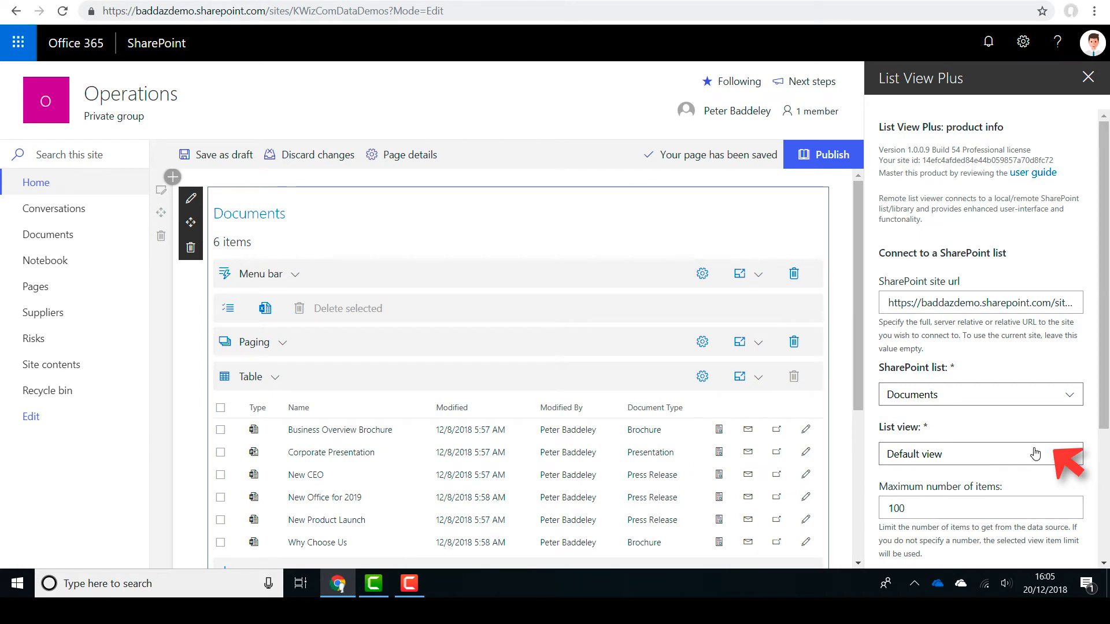
# Set the list view to Press Releases and close the web part's properties pane.
pyautogui.click(1034, 454)
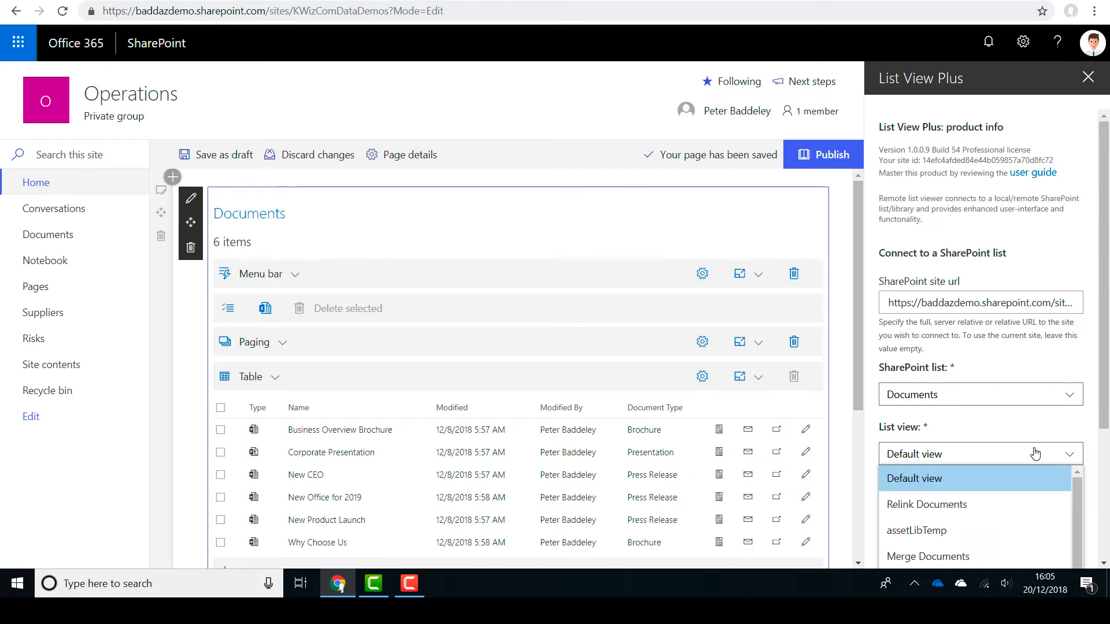
pyautogui.moveTo(1105, 426); pyautogui.dragTo(1108, 489)
pyautogui.click(1070, 507)
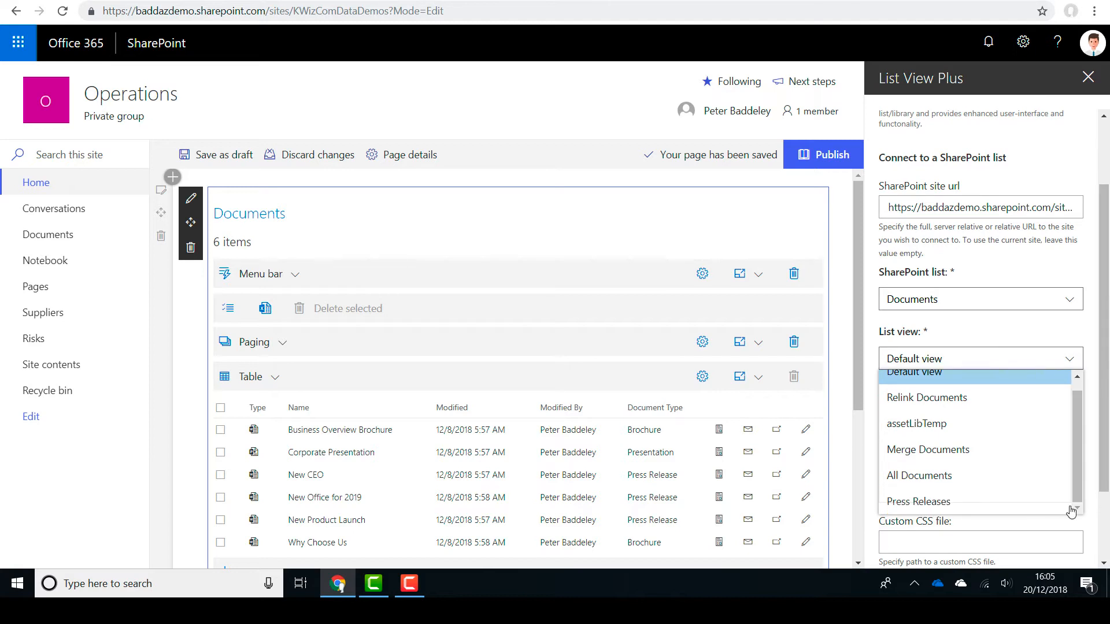
pyautogui.click(1018, 510)
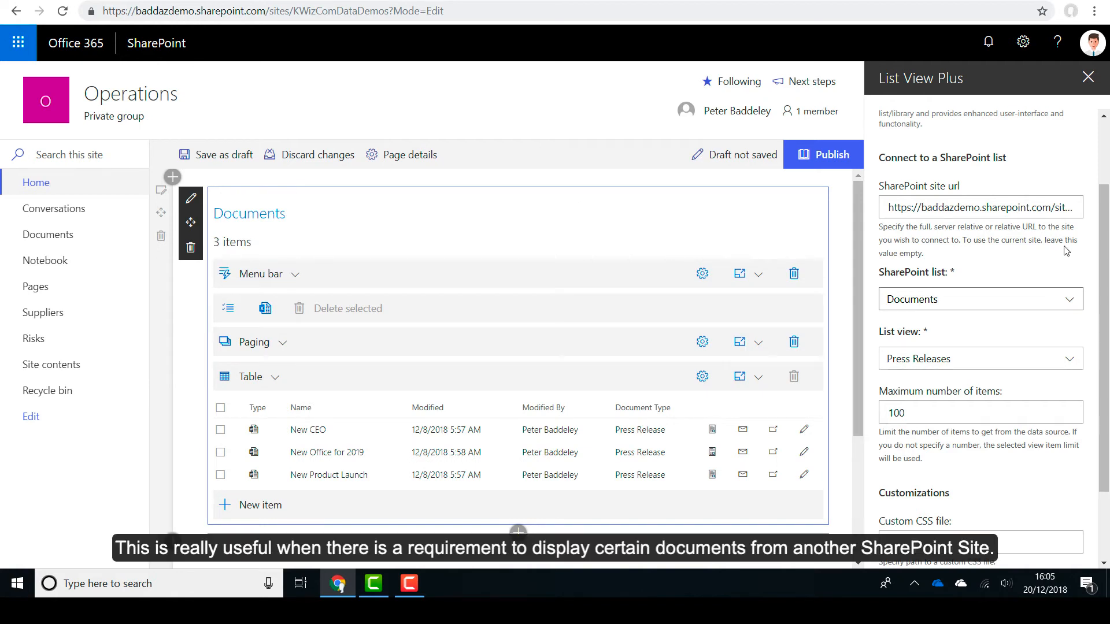
pyautogui.click(1089, 79)
pyautogui.click(1080, 164)
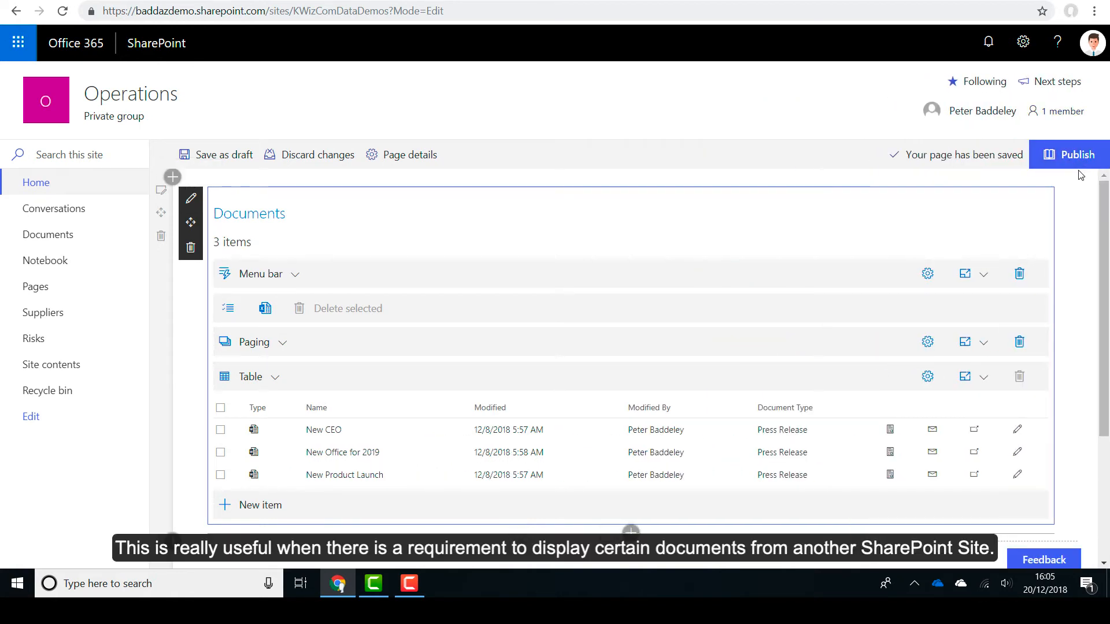